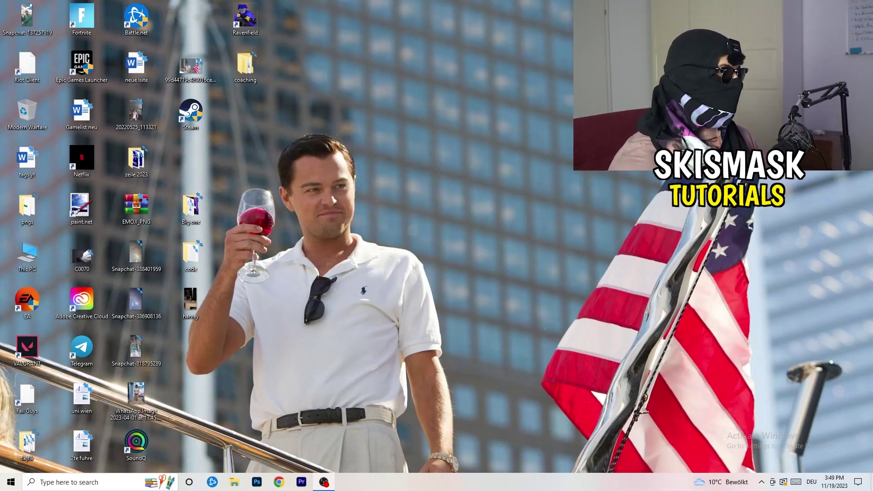
# Step: Move the Steam shortcut to an empty area of the desktop and review the compatibility settings in its properties
pyautogui.moveTo(196, 114); pyautogui.dragTo(461, 159)
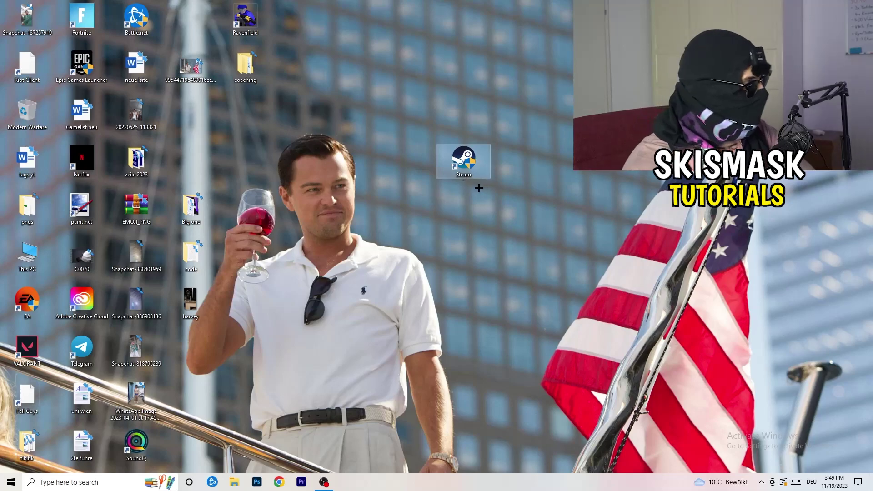
pyautogui.rightClick(469, 160)
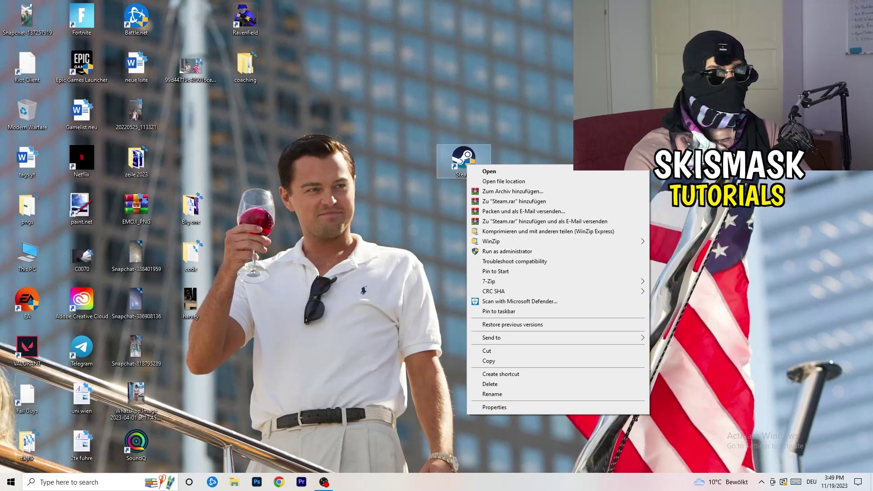
pyautogui.click(494, 407)
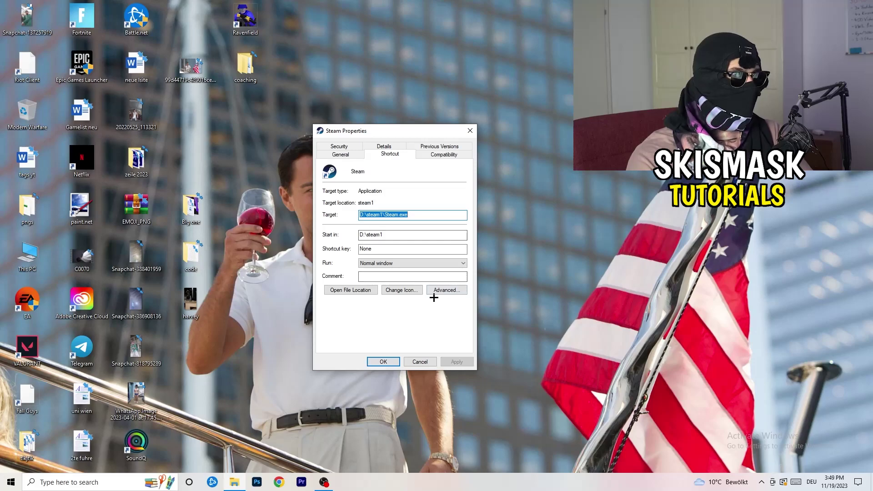
pyautogui.click(445, 155)
pyautogui.moveTo(402, 134); pyautogui.dragTo(504, 95)
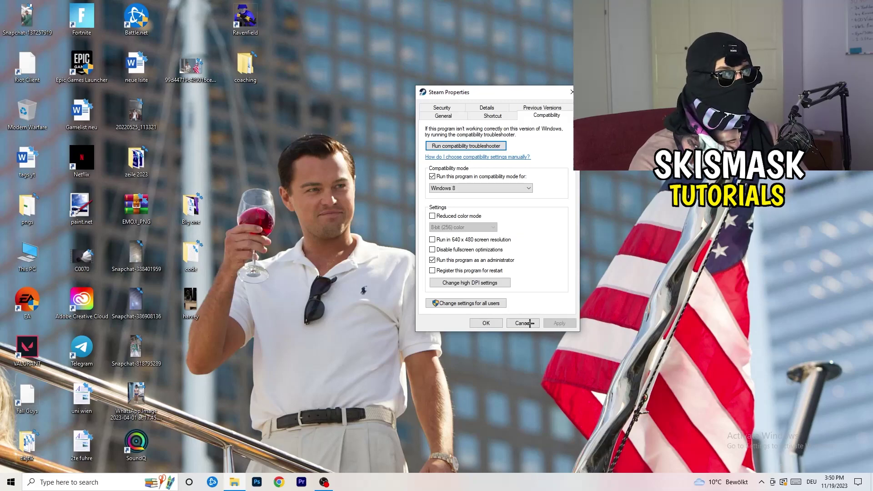
pyautogui.click(494, 324)
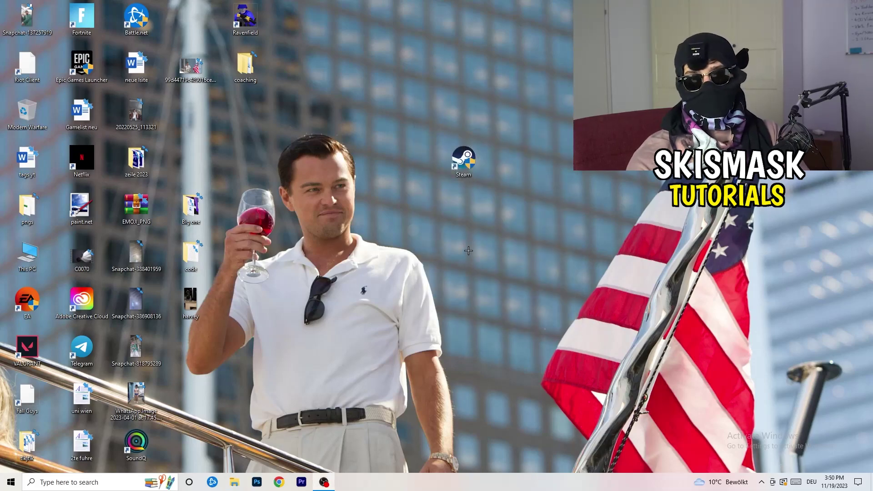
# Step: Reposition the Steam shortcut over the man's head in the wallpaper and recheck its compatibility settings
pyautogui.moveTo(468, 162); pyautogui.dragTo(414, 162)
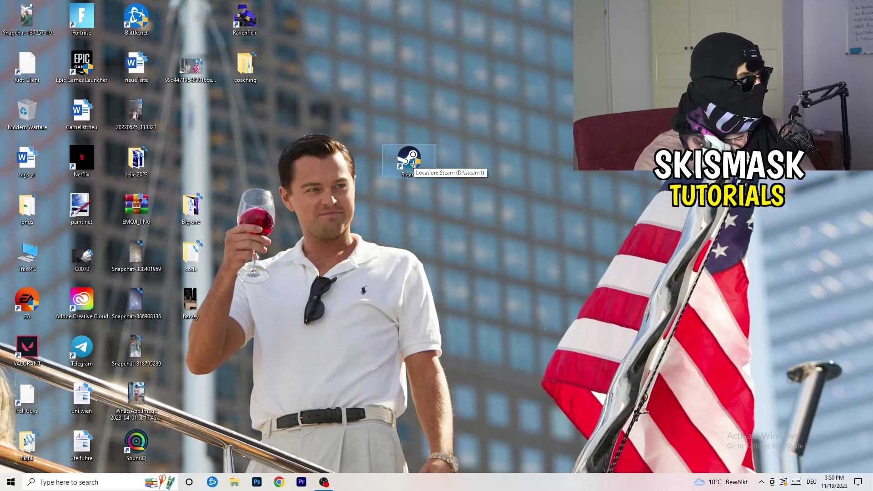
pyautogui.moveTo(412, 164); pyautogui.dragTo(303, 166)
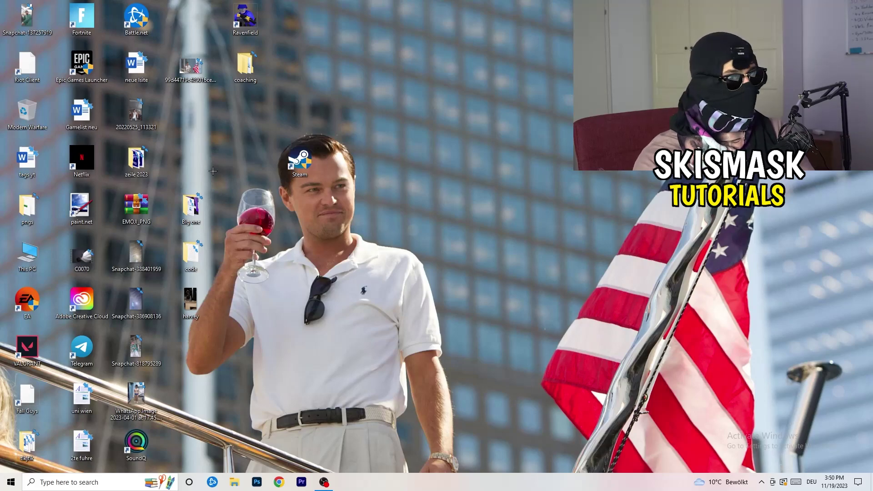
pyautogui.rightClick(301, 169)
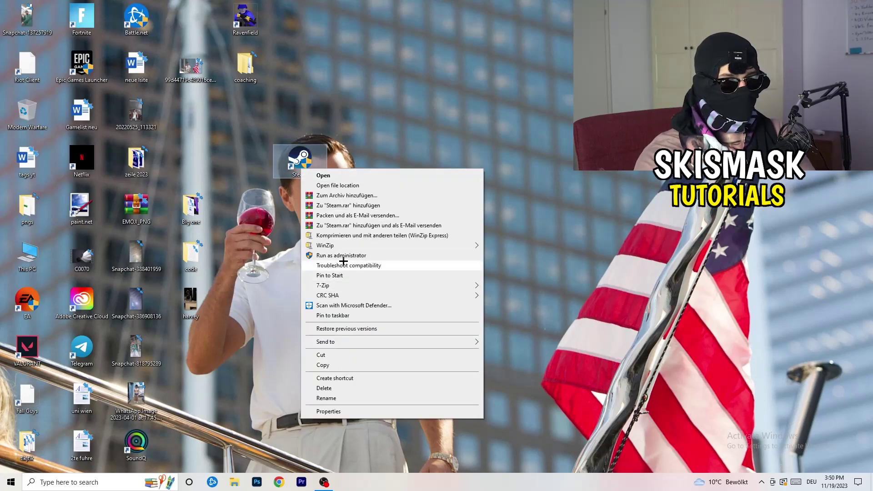
pyautogui.click(328, 411)
pyautogui.click(432, 201)
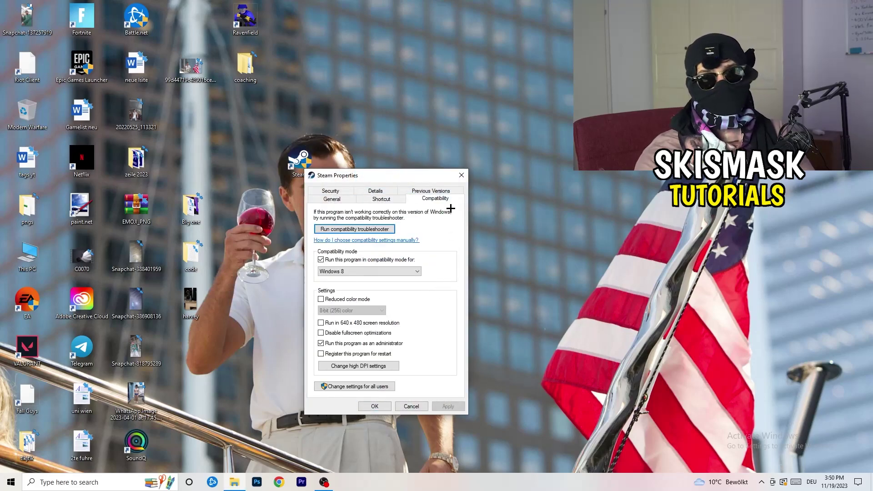
pyautogui.click(461, 175)
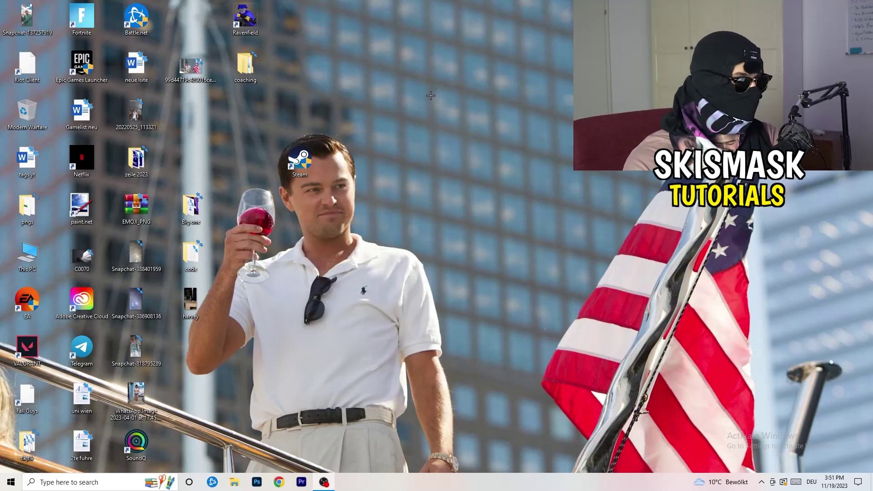
# Step: Open Task Manager and maximize its window
pyautogui.moveTo(448, 487)
pyautogui.mouseDown()
pyautogui.moveTo(746, 253)
pyautogui.moveTo(491, 426)
pyautogui.moveTo(444, 462)
pyautogui.moveTo(444, 484)
pyautogui.mouseUp()
pyautogui.rightClick(444, 484)
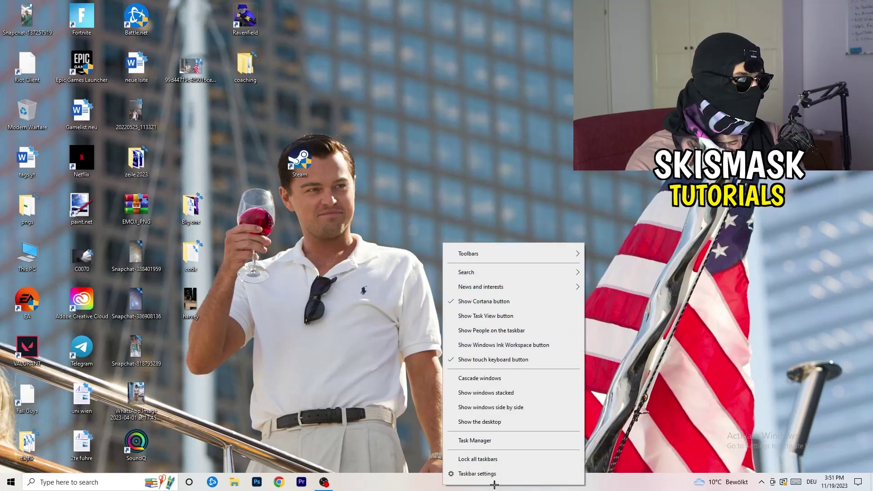
pyautogui.click(486, 441)
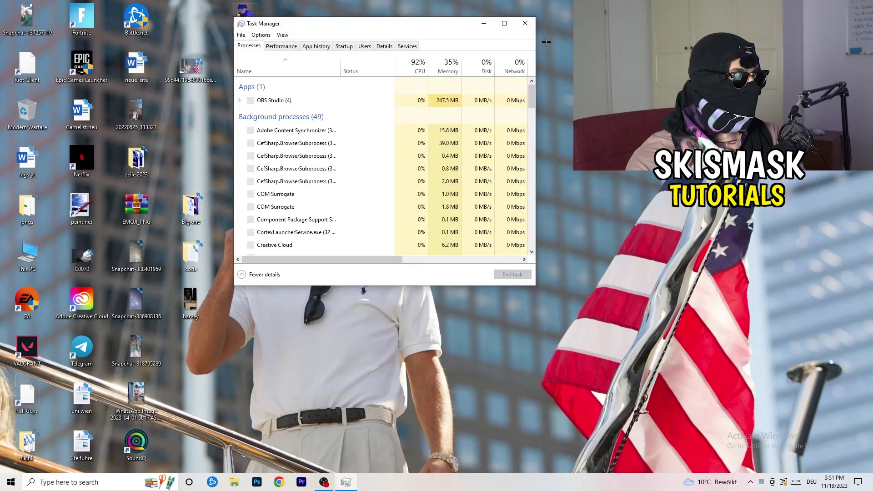
pyautogui.click(504, 24)
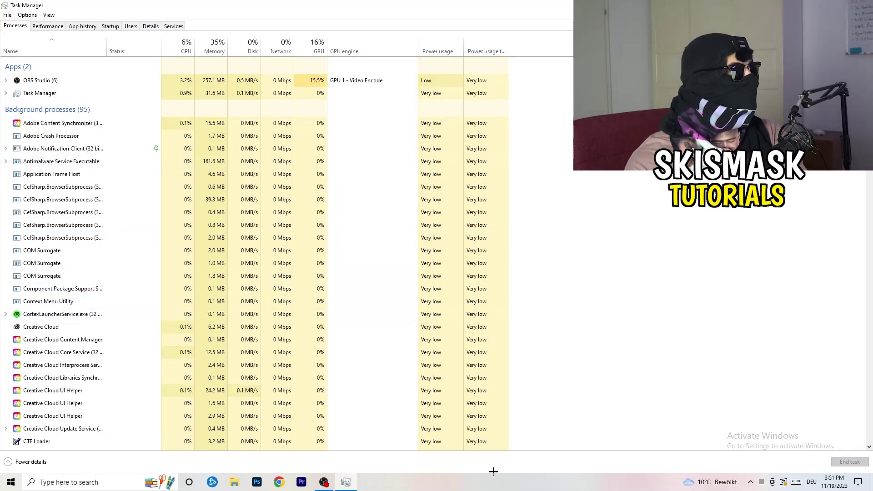
# Step: View the available priority levels for a Creative Cloud UI Helper process in Task Manager's detailed process list
pyautogui.click(150, 26)
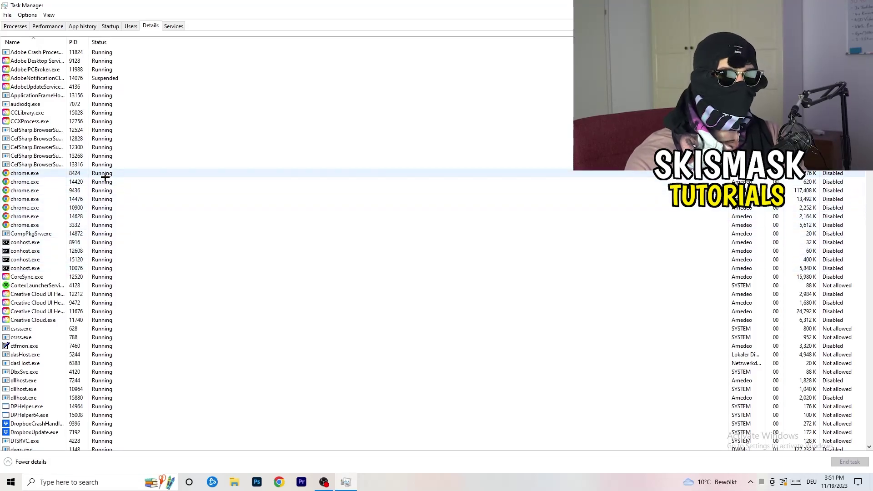
pyautogui.scroll(-3, 255, 259)
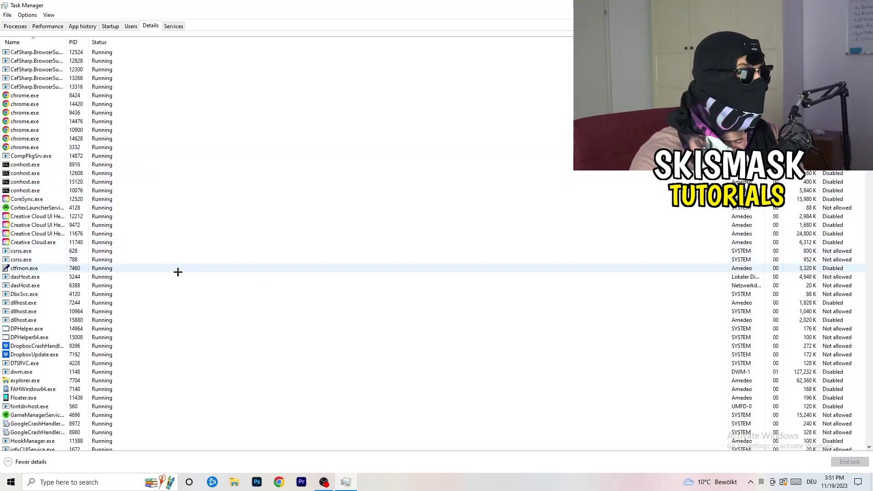
pyautogui.rightClick(36, 233)
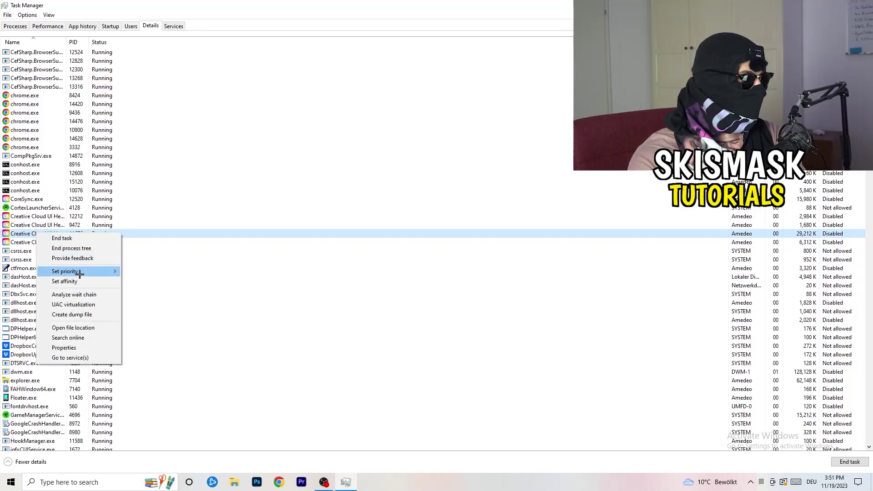
pyautogui.moveTo(80, 274)
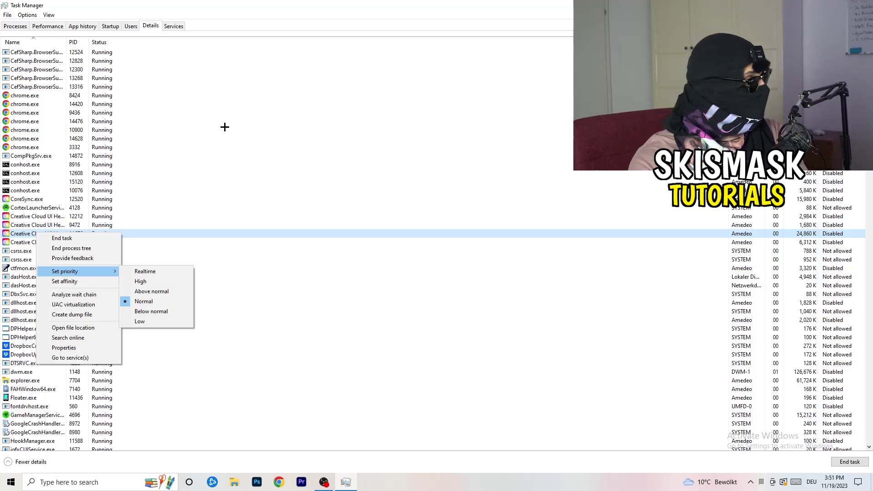
# Step: Review the startup programs and view the disable option for File Association Helper without applying it
pyautogui.click(114, 26)
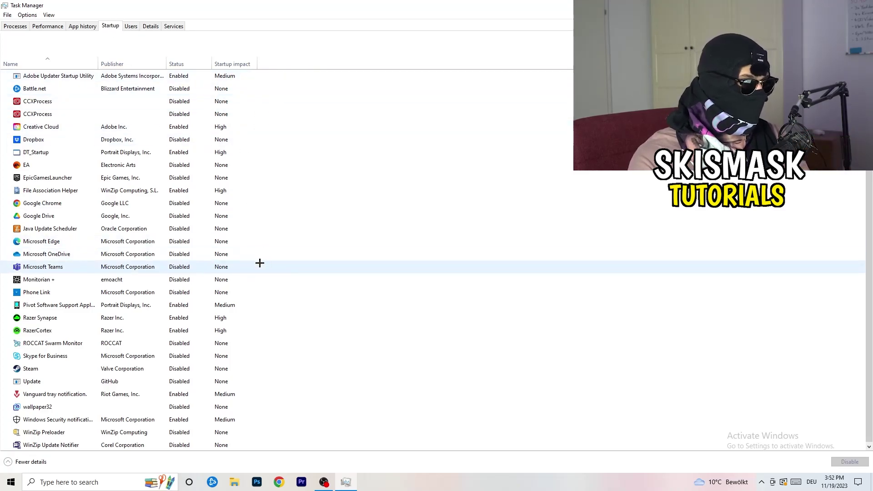
pyautogui.scroll(-1, 259, 263)
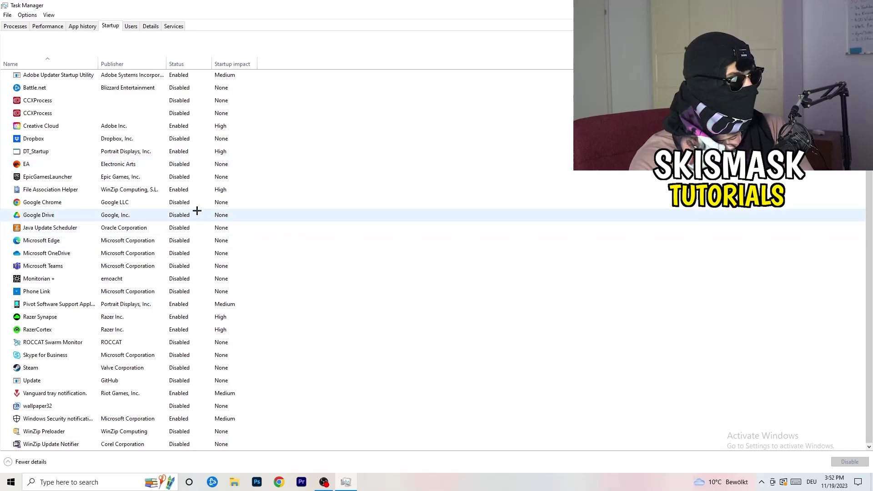
pyautogui.rightClick(189, 191)
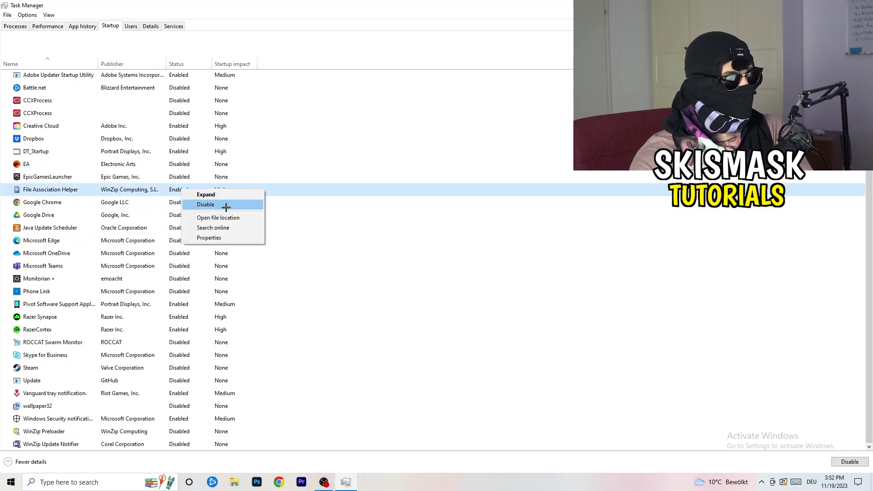
pyautogui.click(357, 64)
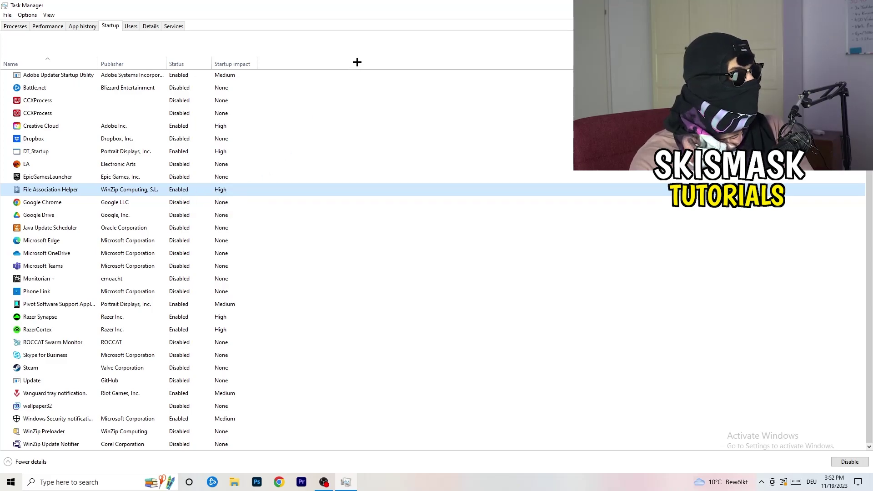
# Step: Sort the running processes by CPU and GPU usage and look through the list for demanding programs
pyautogui.click(25, 27)
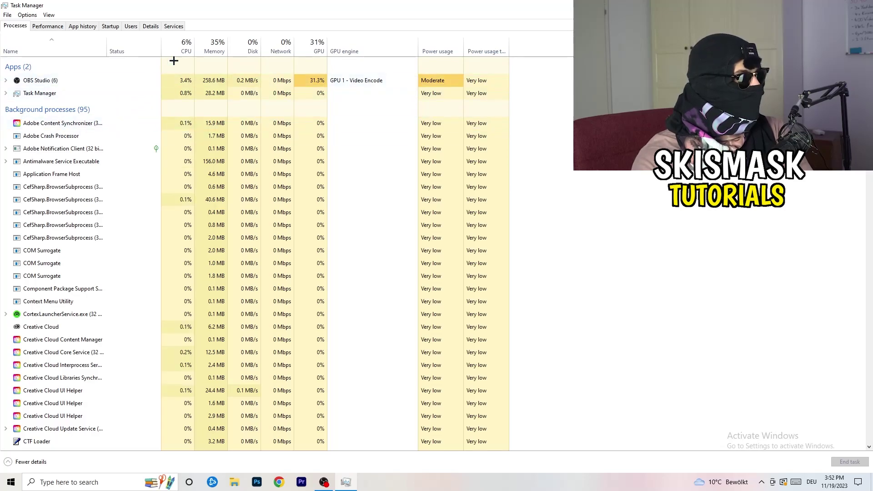
pyautogui.click(185, 43)
pyautogui.click(307, 41)
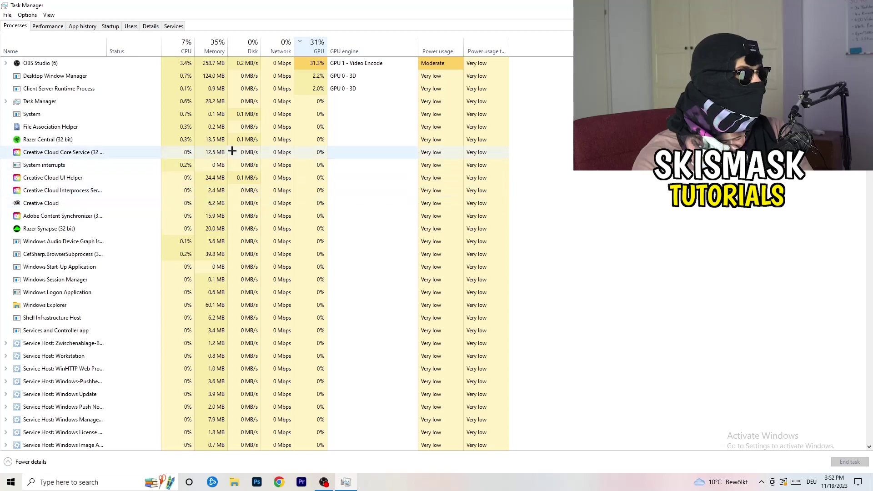
pyautogui.click(314, 48)
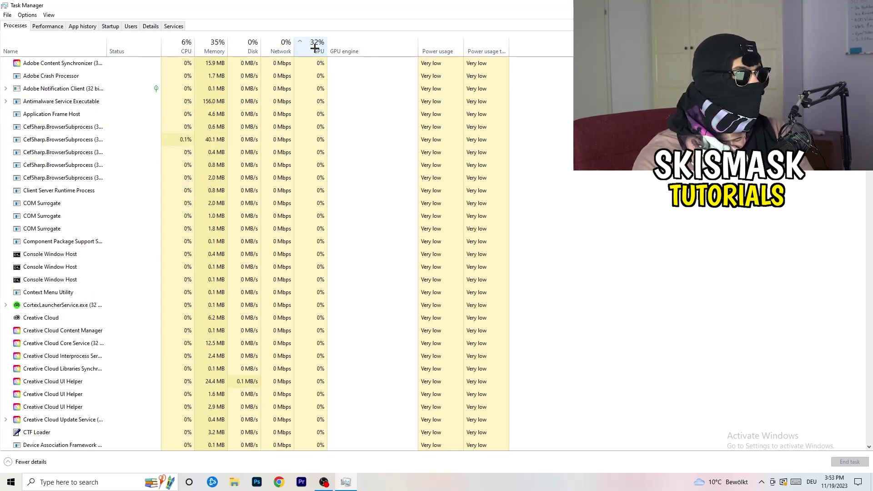
pyautogui.scroll(-13, 318, 143)
pyautogui.scroll(11, 322, 144)
pyautogui.scroll(2, 323, 144)
pyautogui.scroll(-20, 323, 137)
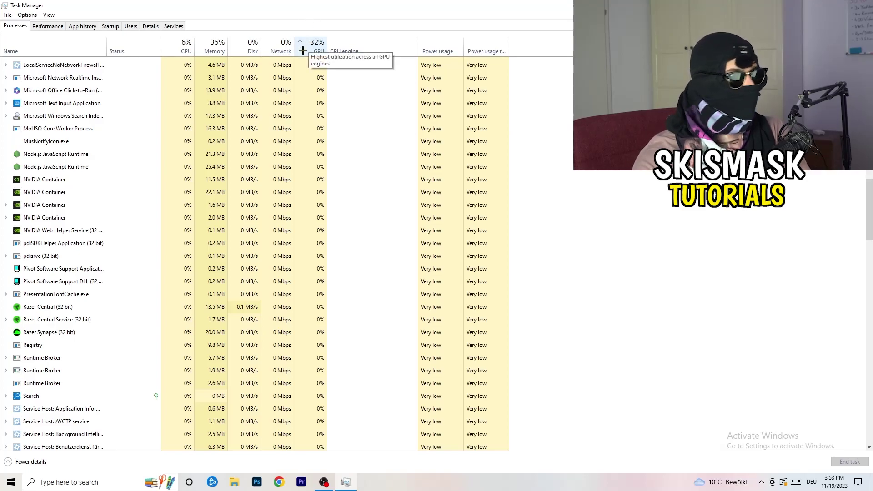
# Step: View the end-task option for the Microsoft Windows Search Indexer process, and close Task Manager
pyautogui.rightClick(296, 113)
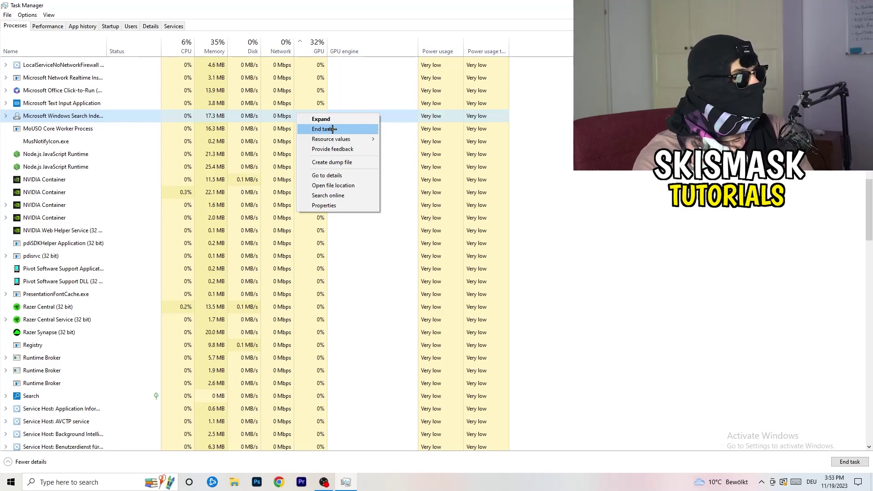
pyautogui.click(180, 47)
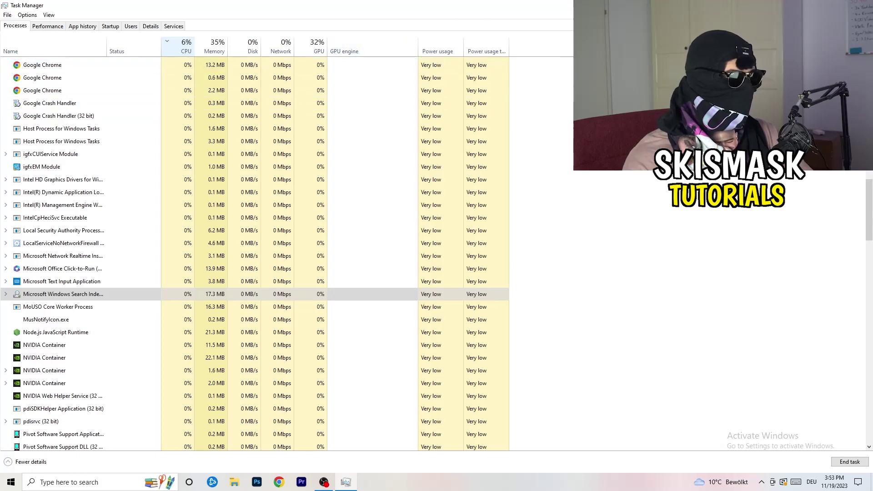
pyautogui.hotkey('alt', 'F4')
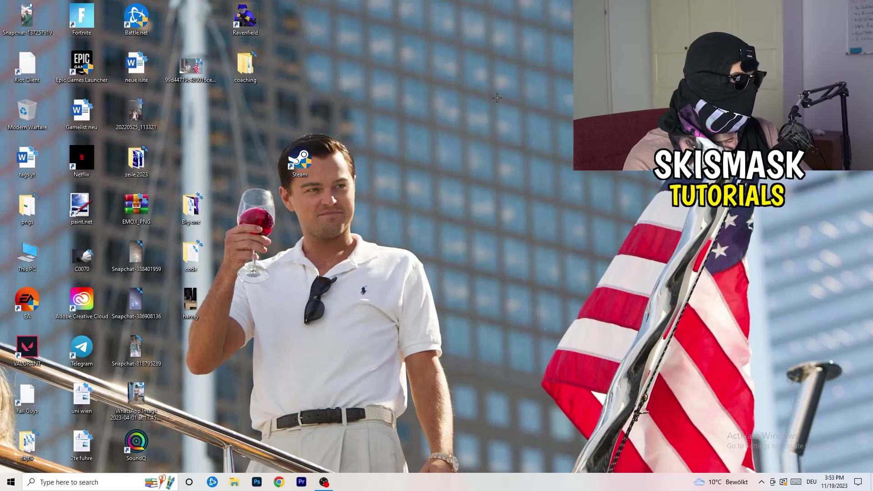
# Step: Review the Captures, Game Mode and Windows Update pages in Windows Settings, and restore the window to a smaller size
pyautogui.click(2, 487)
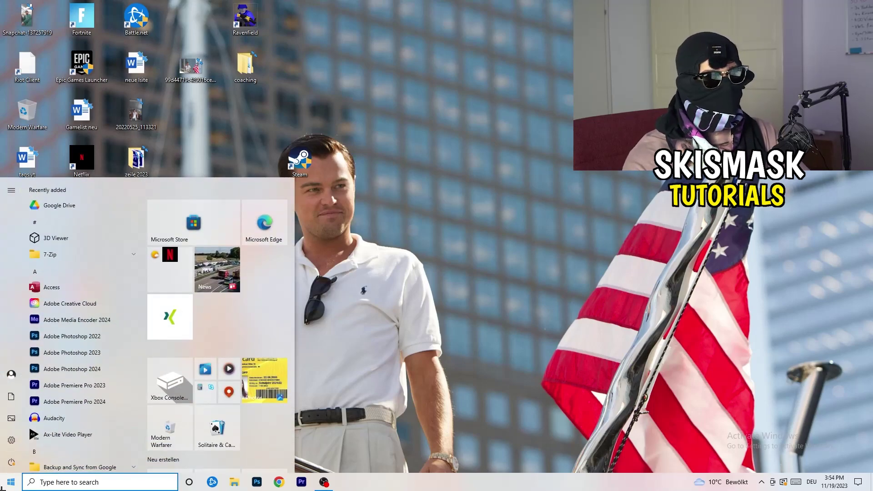
pyautogui.click(11, 440)
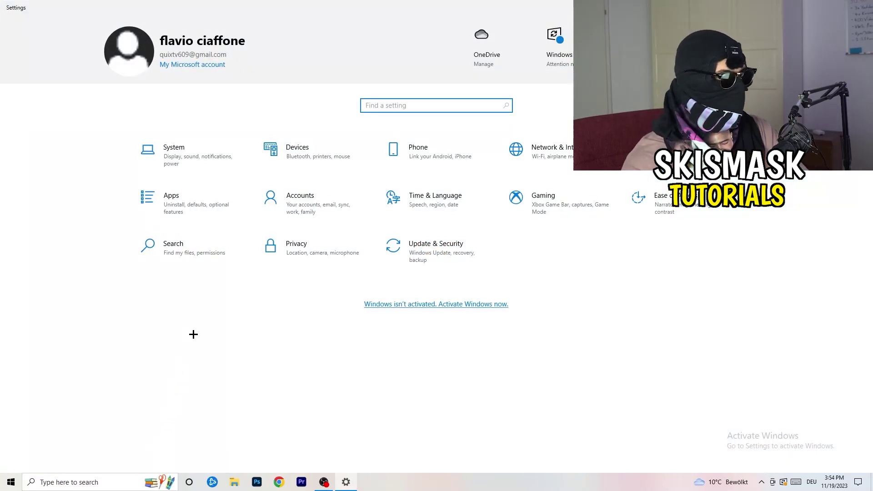
pyautogui.click(514, 198)
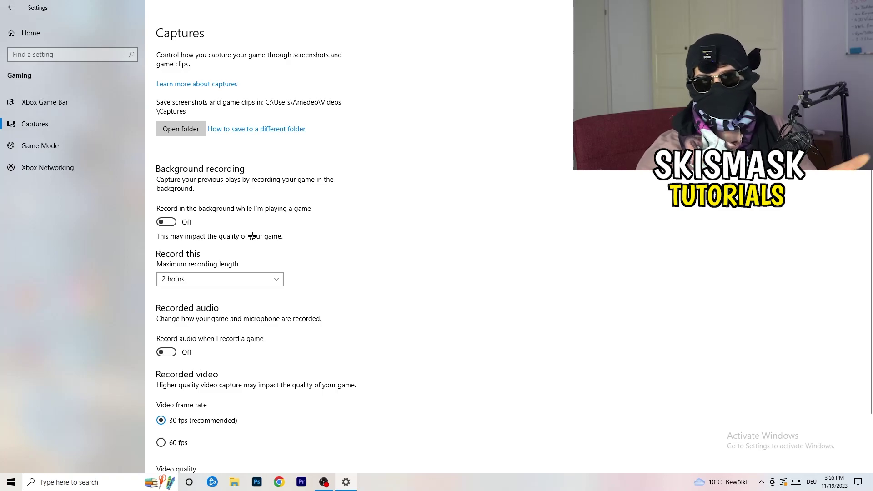
pyautogui.scroll(-2, 250, 236)
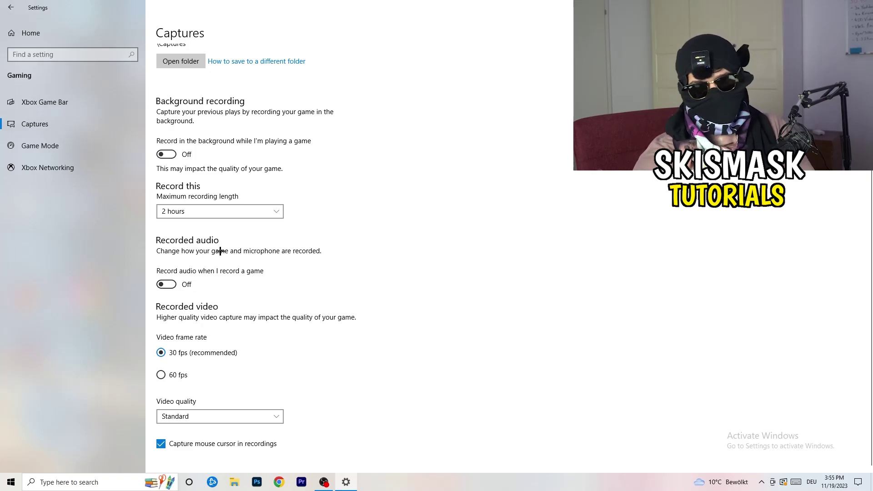
pyautogui.click(21, 145)
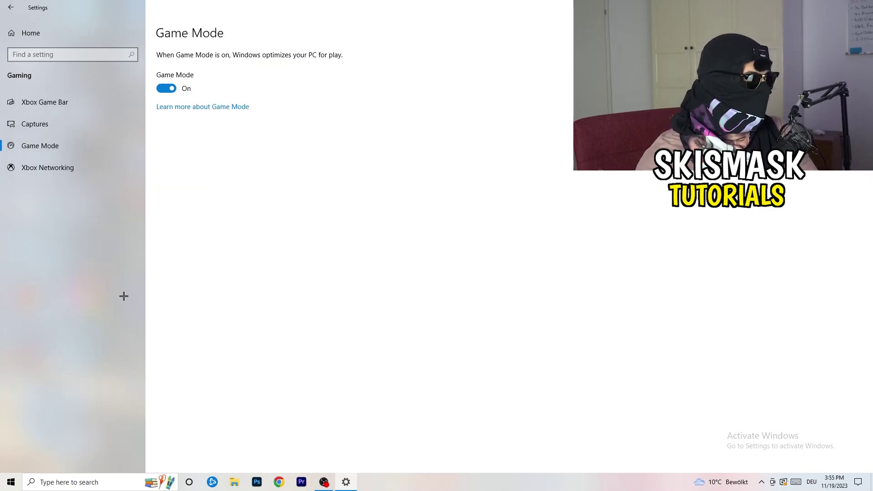
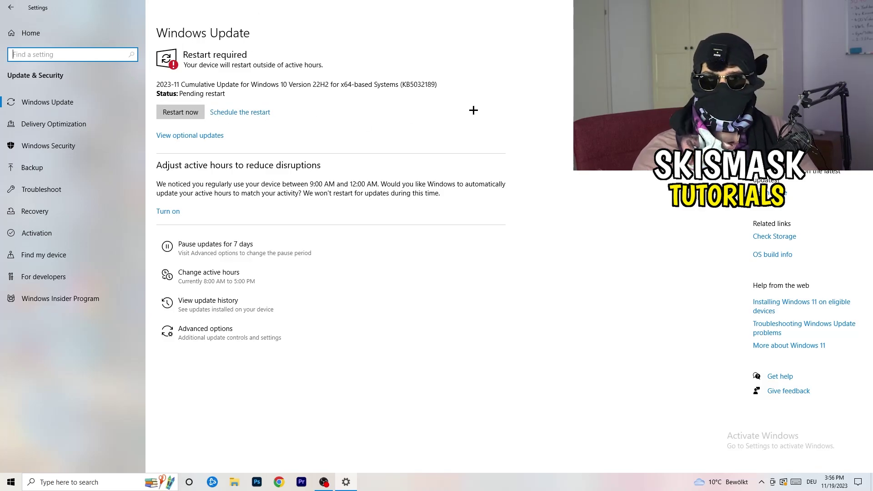
pyautogui.press('super+Down')
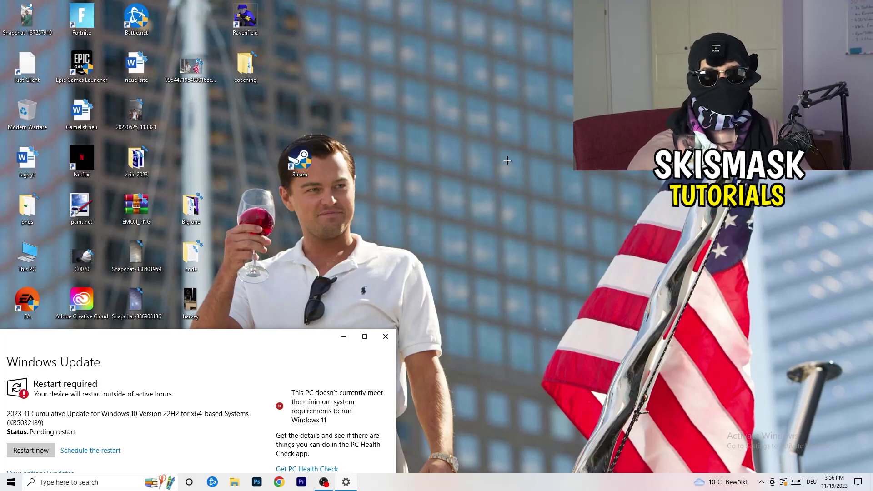
# Step: Maximize the Settings window, go to the System display page, and view the text and app scaling choices without changing them
pyautogui.click(364, 337)
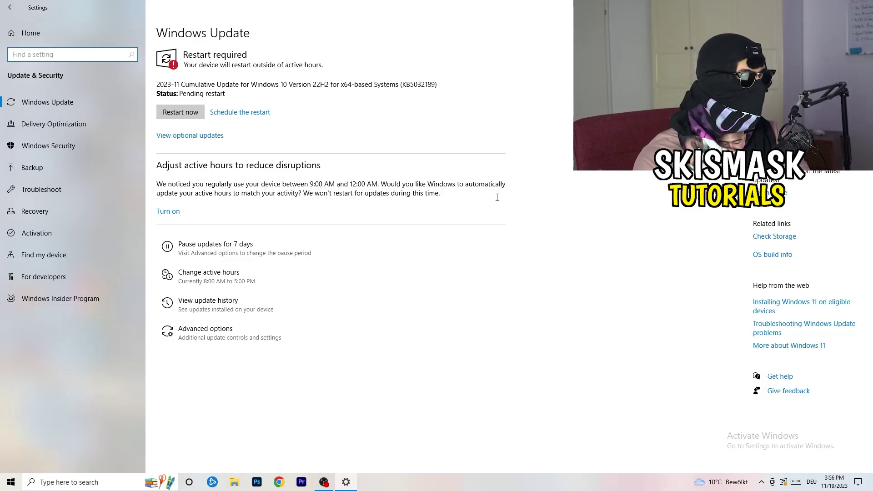
pyautogui.click(28, 50)
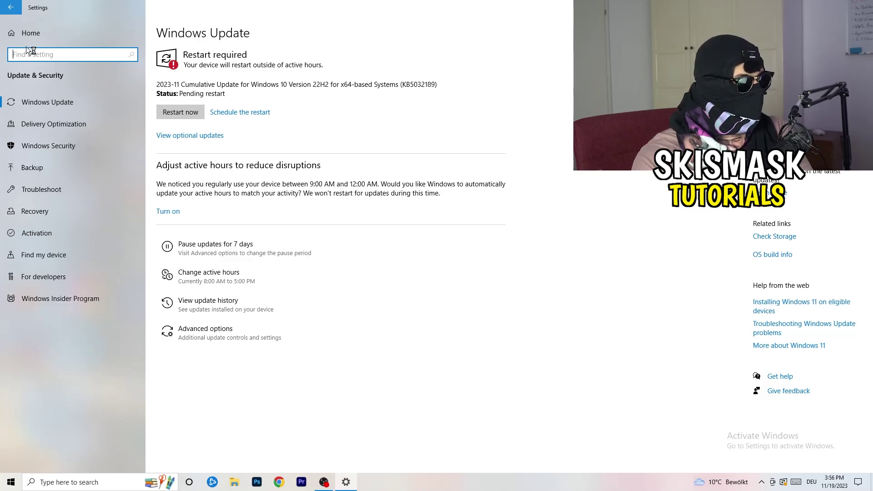
pyautogui.click(192, 165)
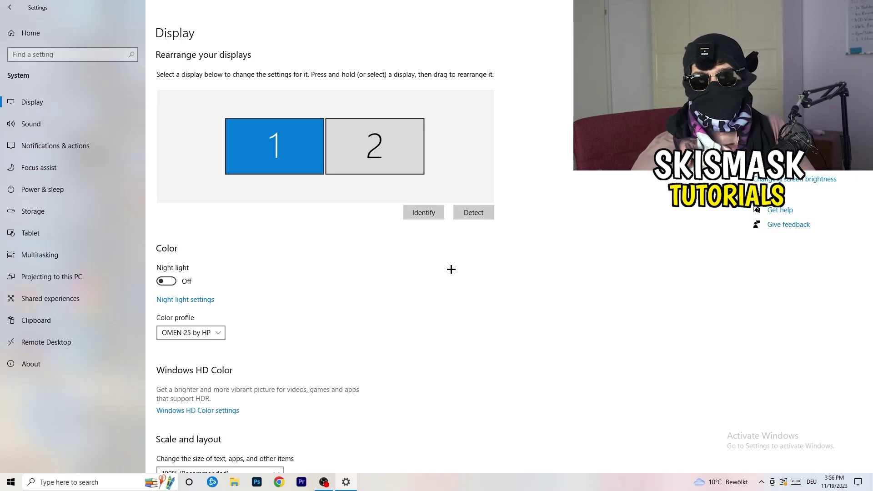
pyautogui.scroll(-5, 314, 221)
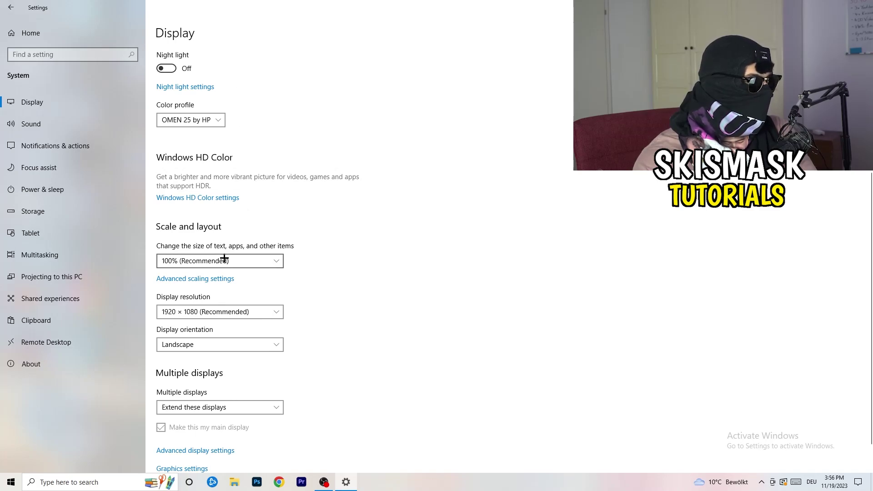
pyautogui.click(278, 260)
pyautogui.click(415, 228)
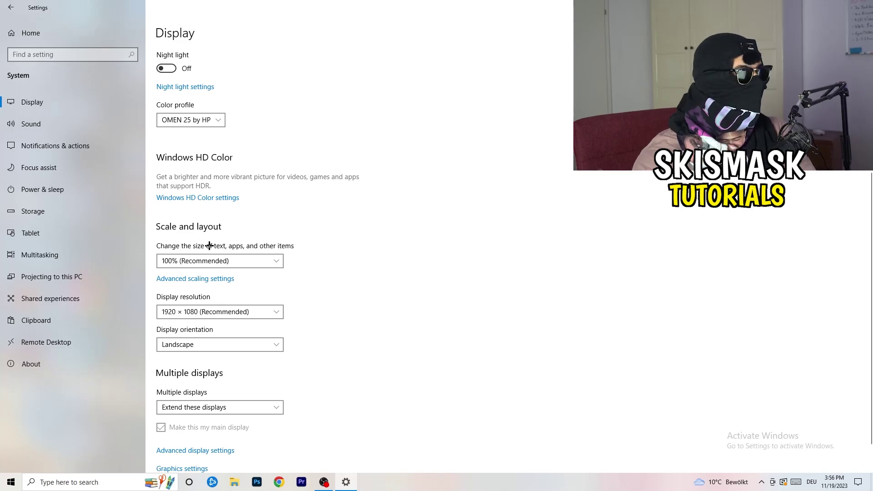
# Step: View the display resolution choices on the Display page and leave the resolution unchanged
pyautogui.scroll(-1, 208, 246)
pyautogui.click(219, 274)
pyautogui.click(426, 243)
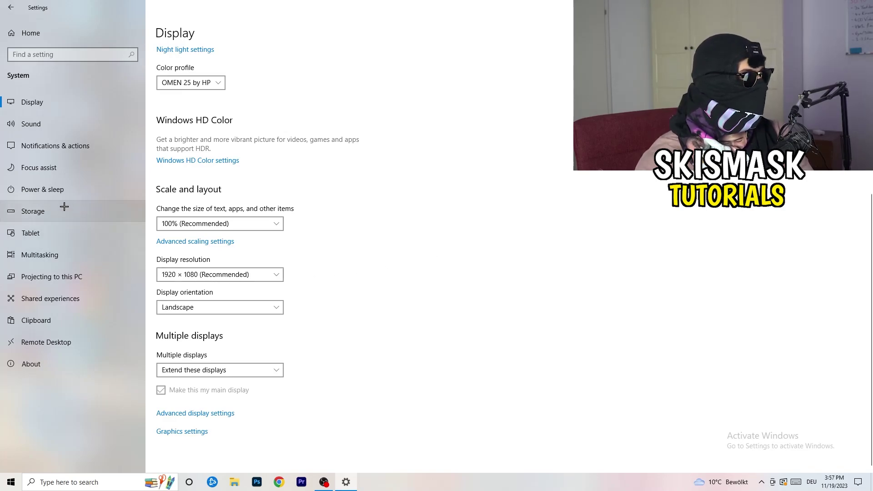
# Step: Review the preferred and additional power plans in Power Options from the Power & sleep page, and close the Power Options window
pyautogui.click(52, 189)
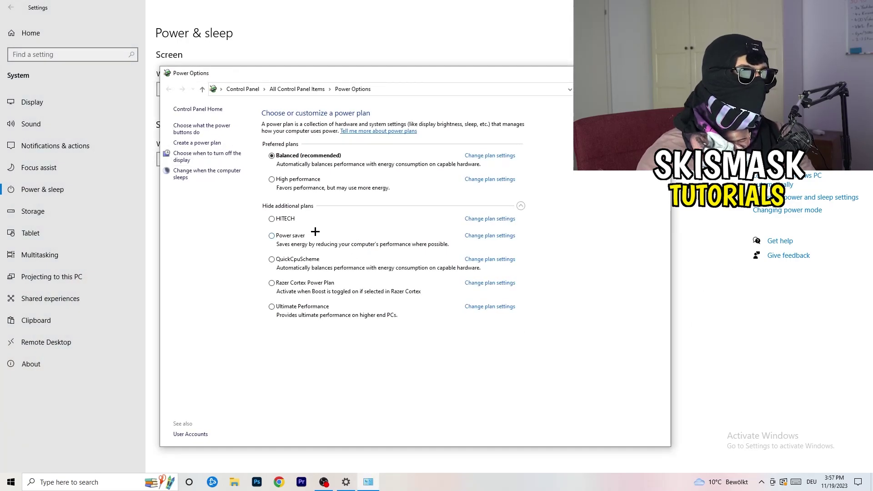
pyautogui.click(521, 206)
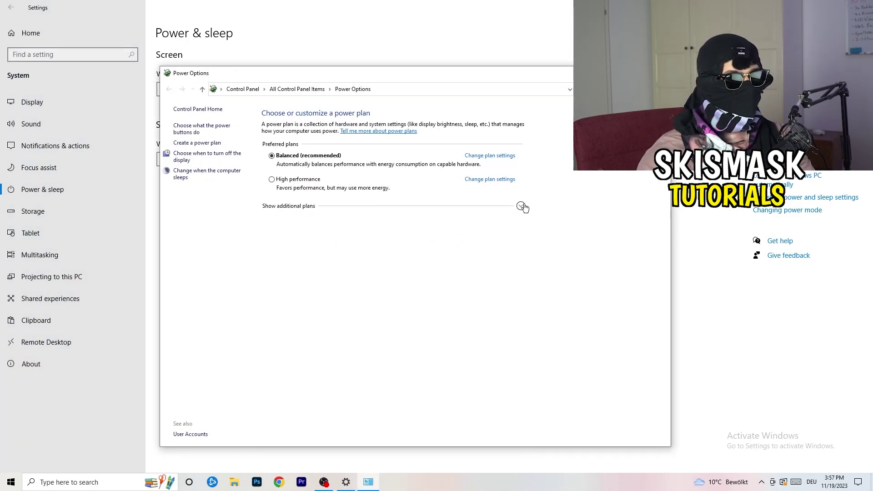
pyautogui.click(521, 206)
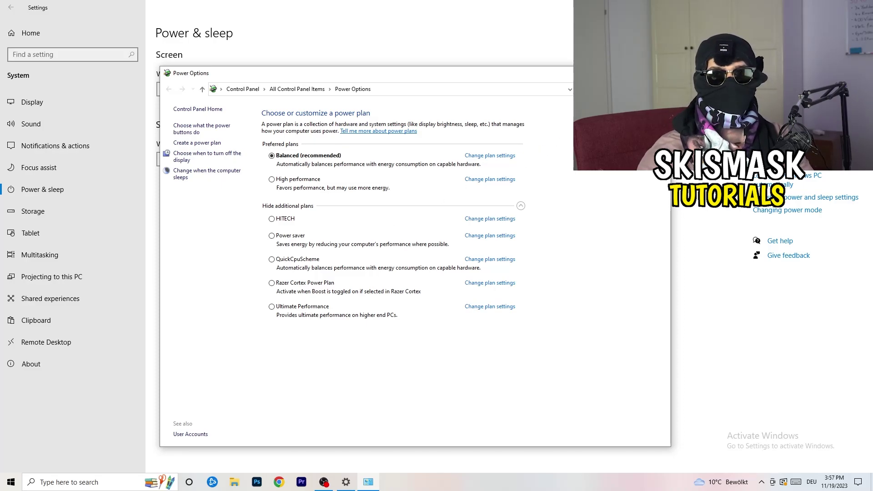
pyautogui.click(659, 73)
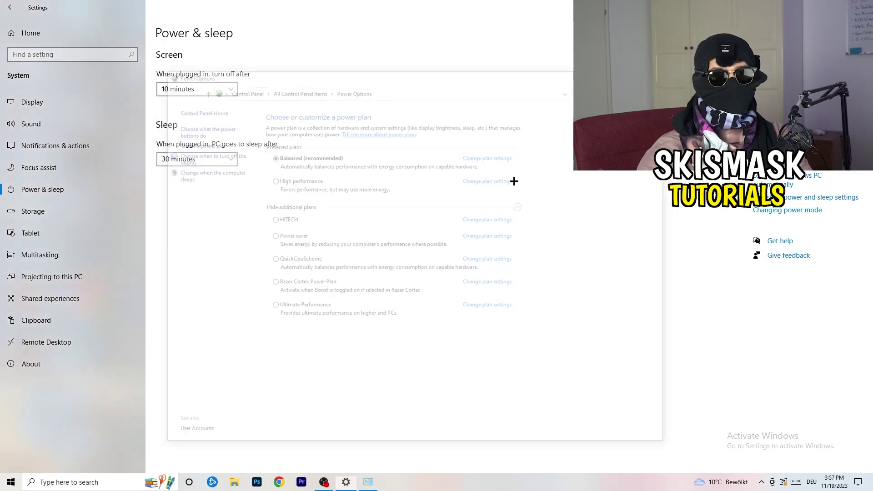
# Step: Review the Storage Sense schedule and temporary file cleanup settings on the Storage configuration page, and close Settings
pyautogui.click(53, 211)
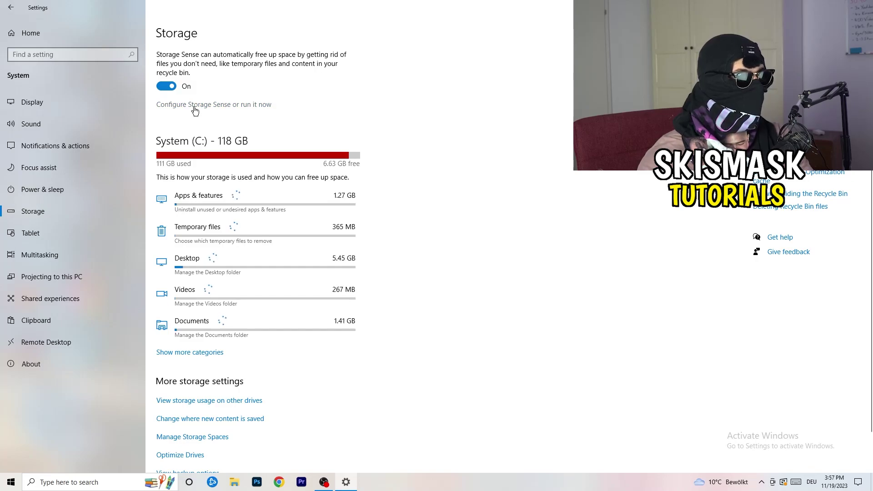
pyautogui.click(195, 108)
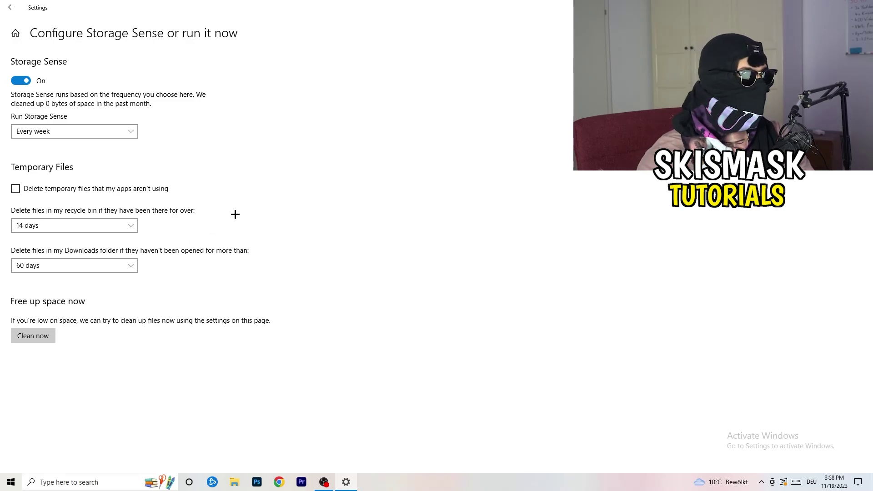
pyautogui.click(862, 7)
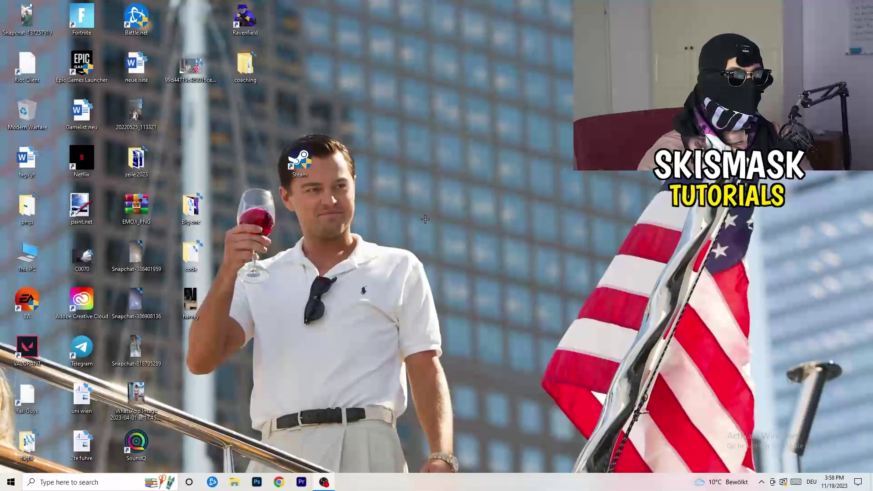